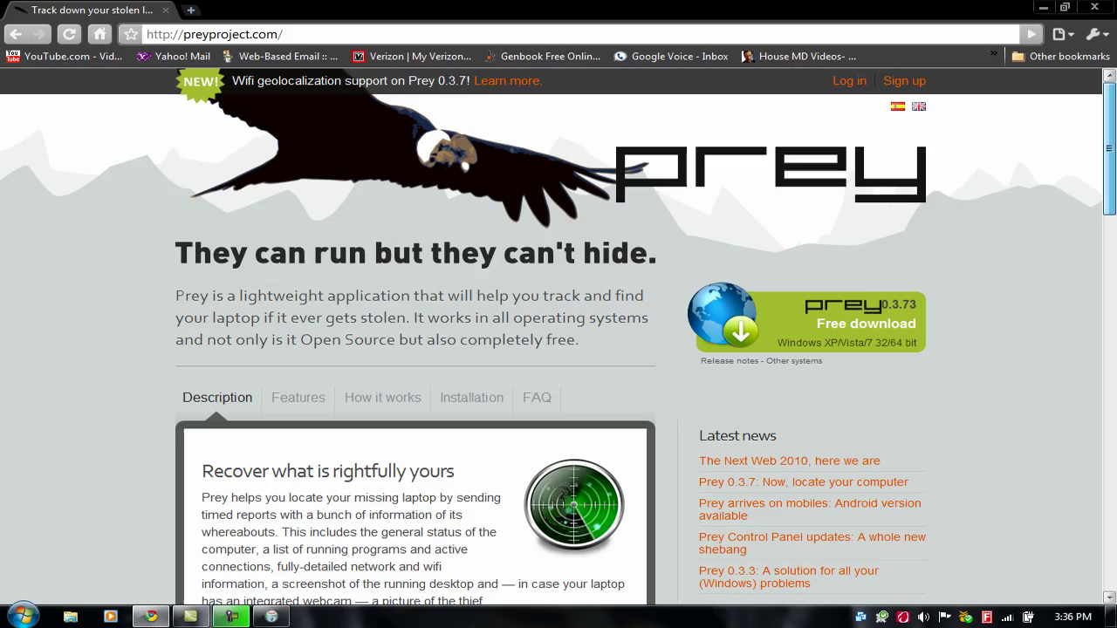
# Scroll through the preyproject.com homepage in Chrome to look it over
pyautogui.scroll(-3, 559, 338)
pyautogui.scroll(-3, 558, 337)
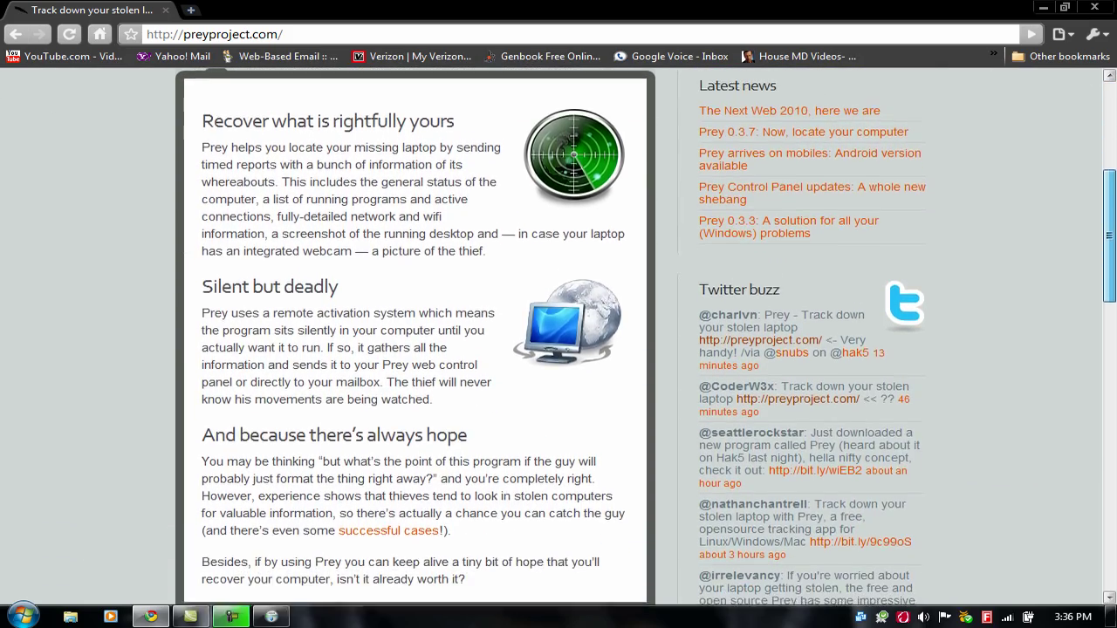
pyautogui.scroll(-3, 558, 338)
pyautogui.scroll(8, 558, 338)
pyautogui.scroll(1, 559, 338)
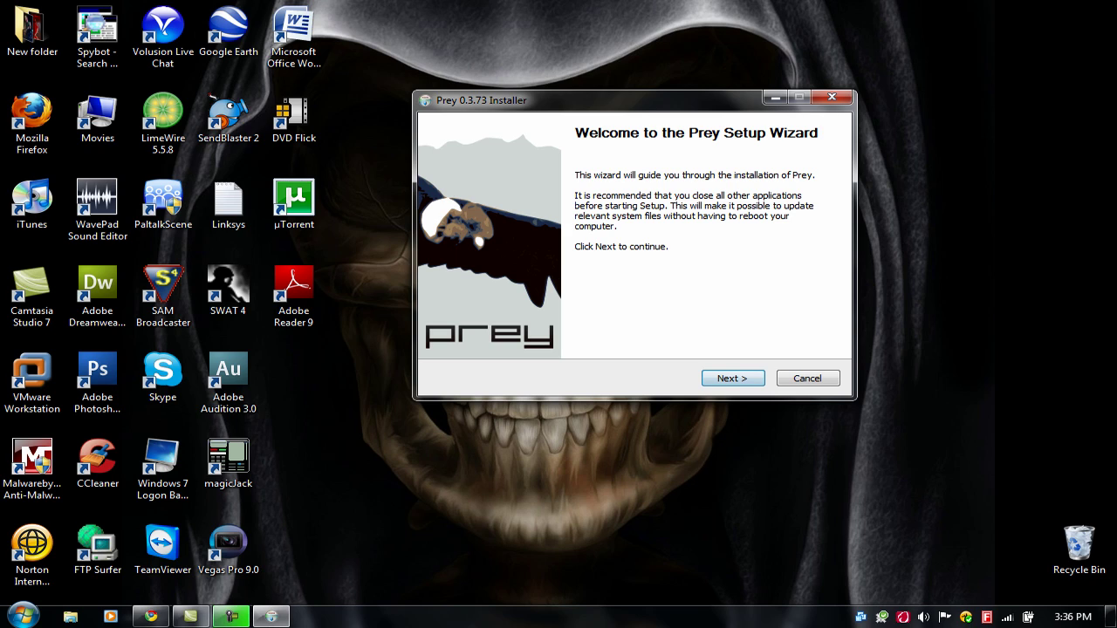
# Install Prey 0.3.73 into C:\Prey\, accepting the license and dismissing the previous-settings warning
pyautogui.press('Return')
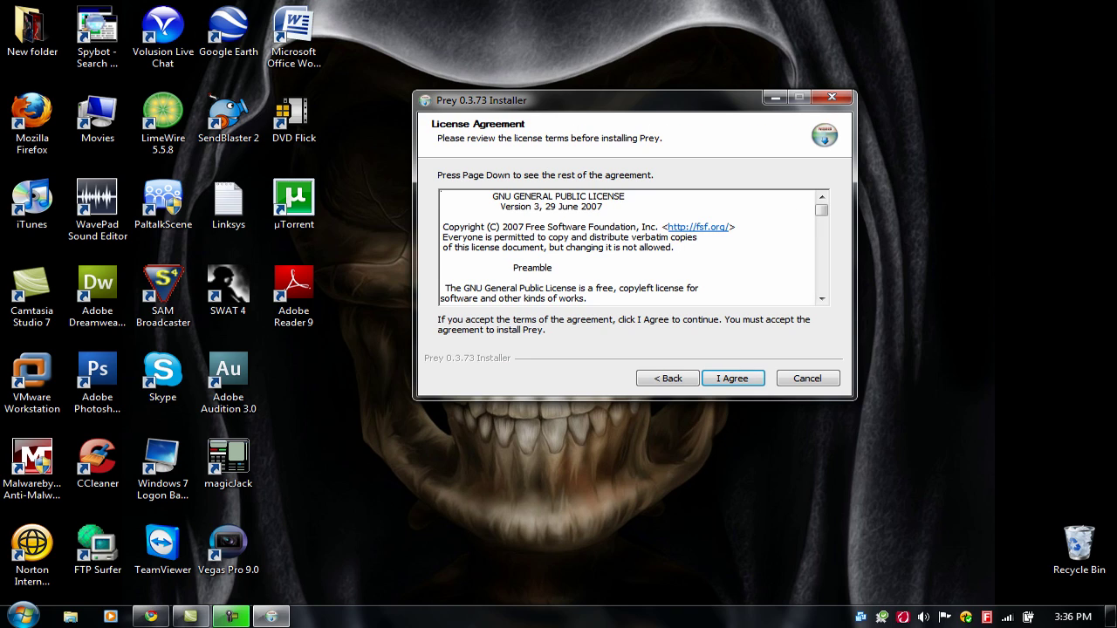
pyautogui.press('Return')
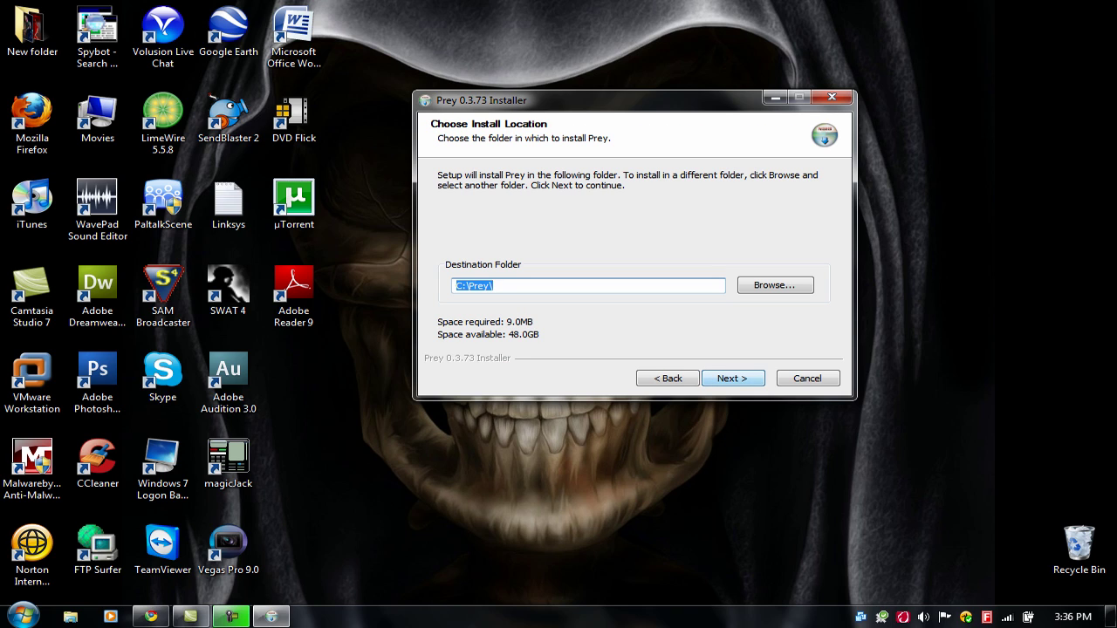
pyautogui.press('Return')
pyautogui.press('Return')
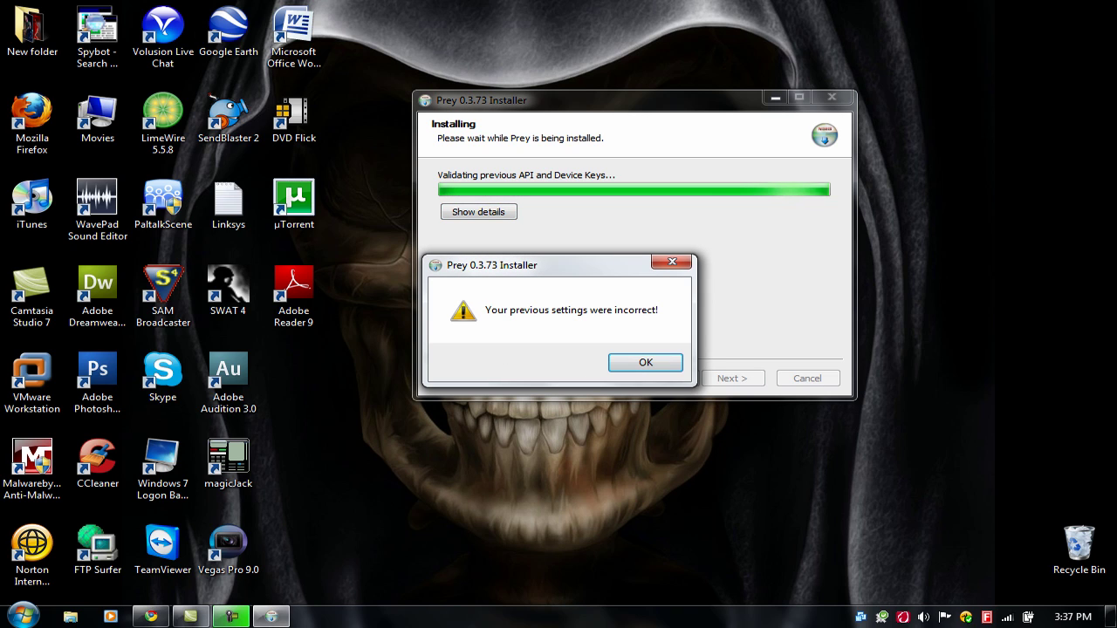
pyautogui.press('Return')
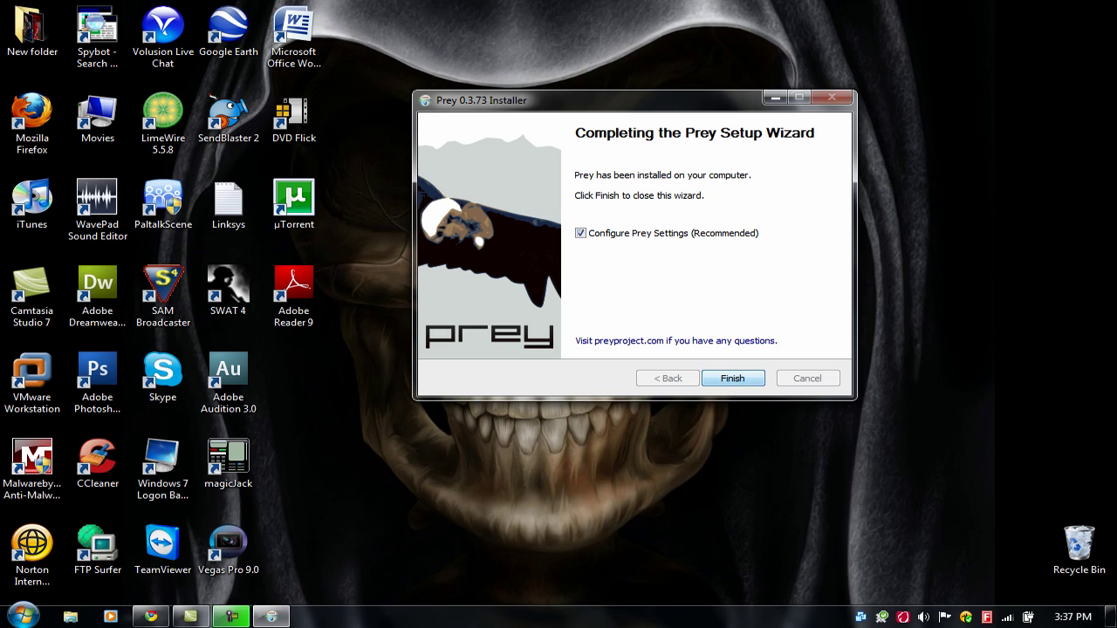
pyautogui.press('Return')
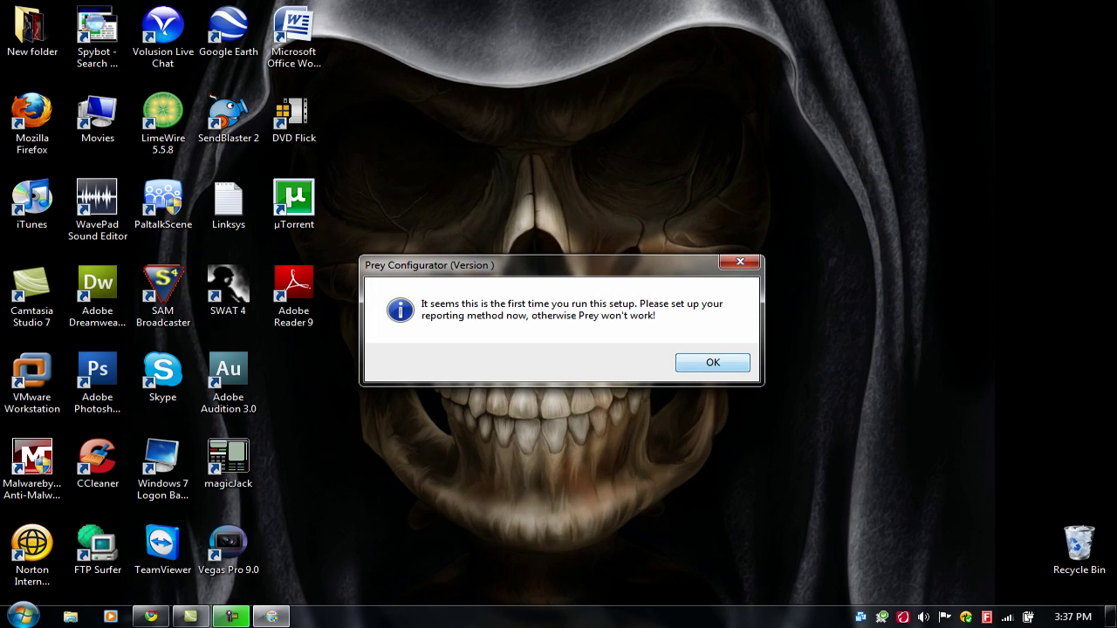
# Dismiss the first-run reminder and choose Prey + Control Panel as the reporting method
pyautogui.press('Return')
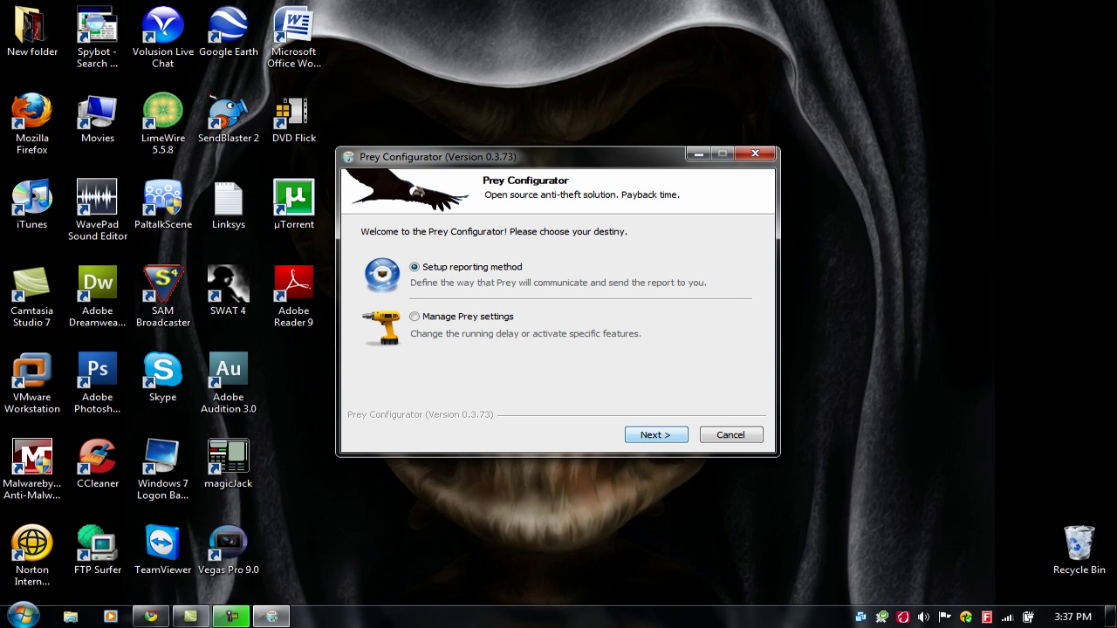
pyautogui.press('Return')
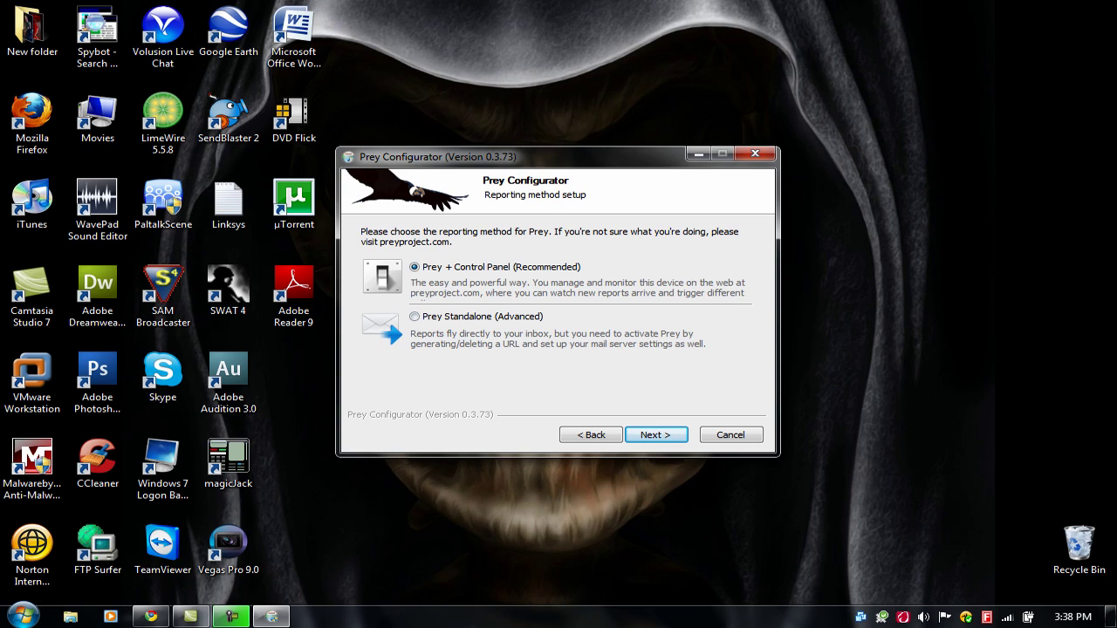
pyautogui.press('Return')
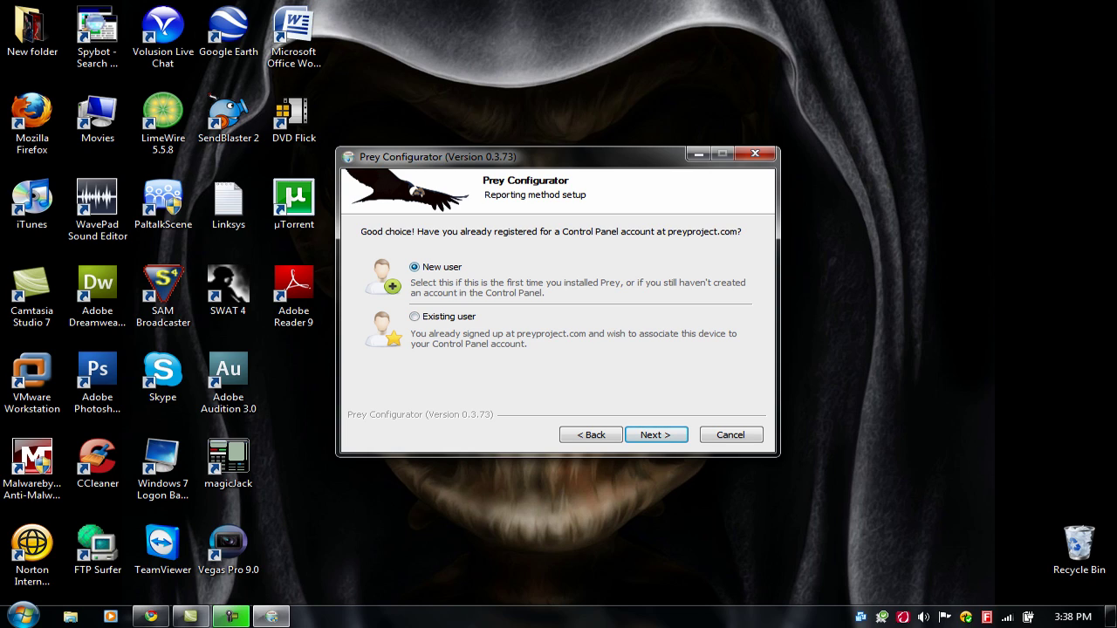
# Continue as a new user and enter the account name, e-mail address and password
pyautogui.press('Return')
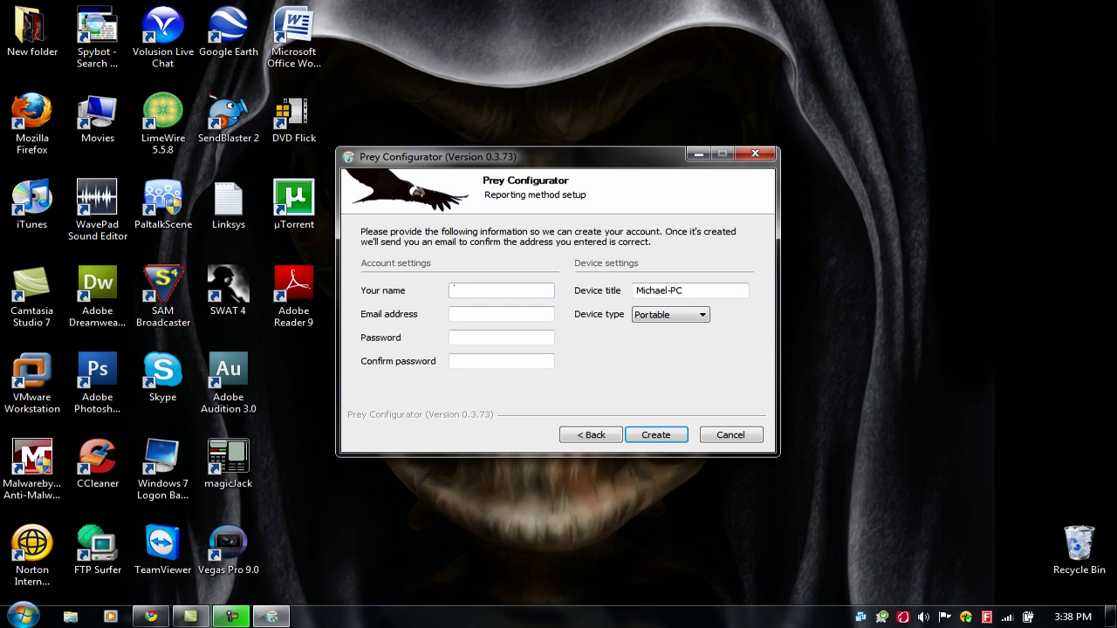
pyautogui.write('Michael')
pyautogui.click(501, 314)
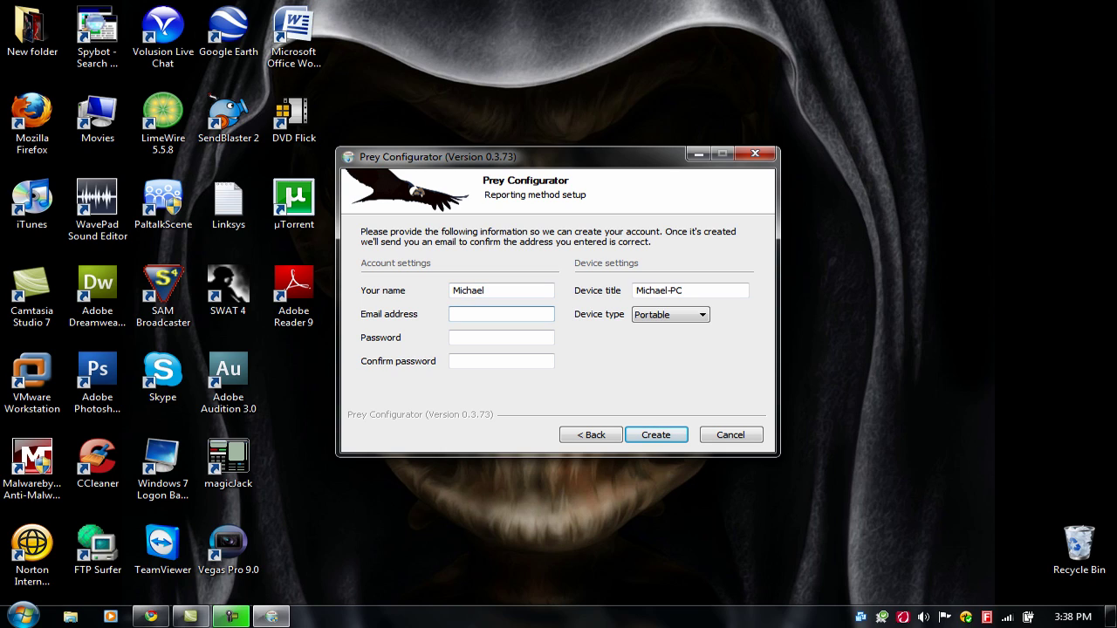
pyautogui.press('Tab')
pyautogui.write('*****')
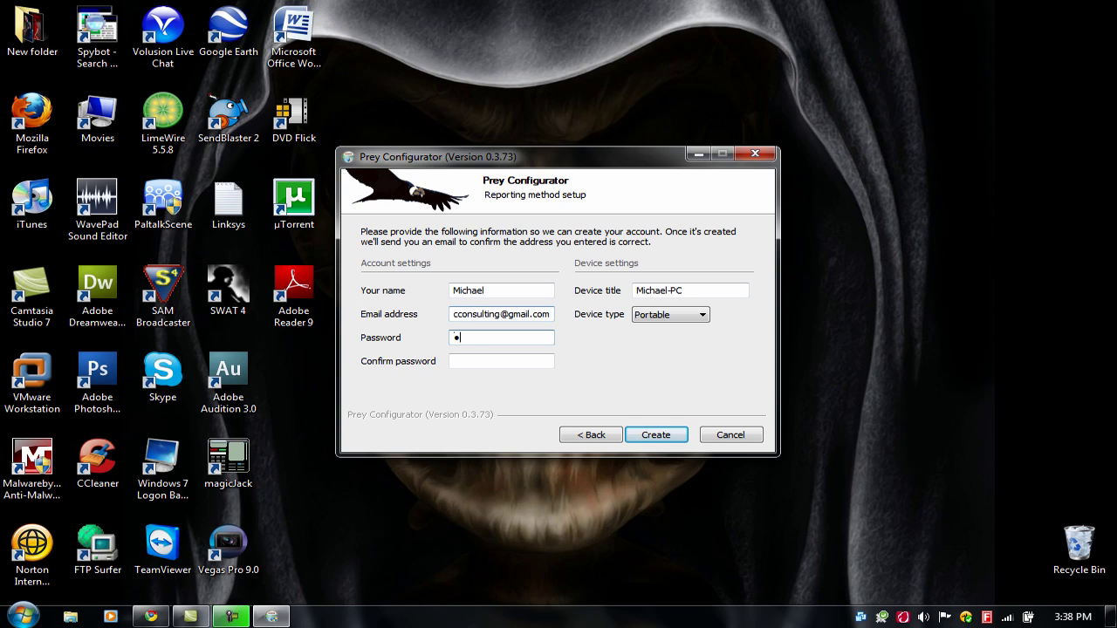
pyautogui.write('***')
# Confirm the password, keep device type Portable, and create the Control Panel account
pyautogui.press('Tab')
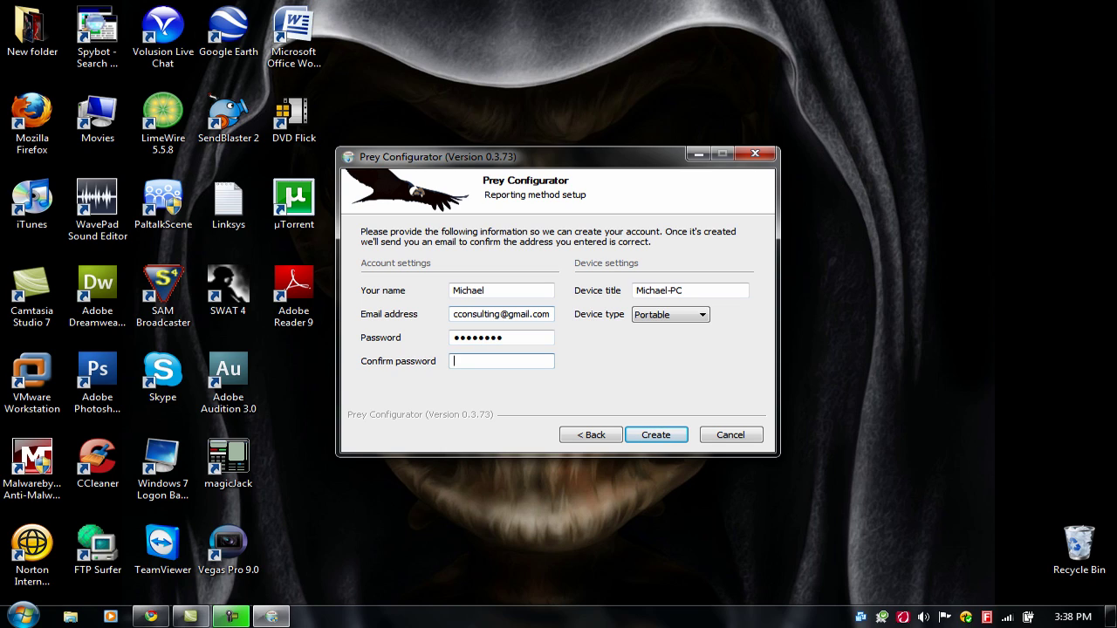
pyautogui.write('********')
pyautogui.press('Tab')
pyautogui.press('Tab')
pyautogui.click(689, 290)
pyautogui.press('Tab')
pyautogui.press('Tab')
pyautogui.hotkey('alt', 'Down')
pyautogui.press('Return')
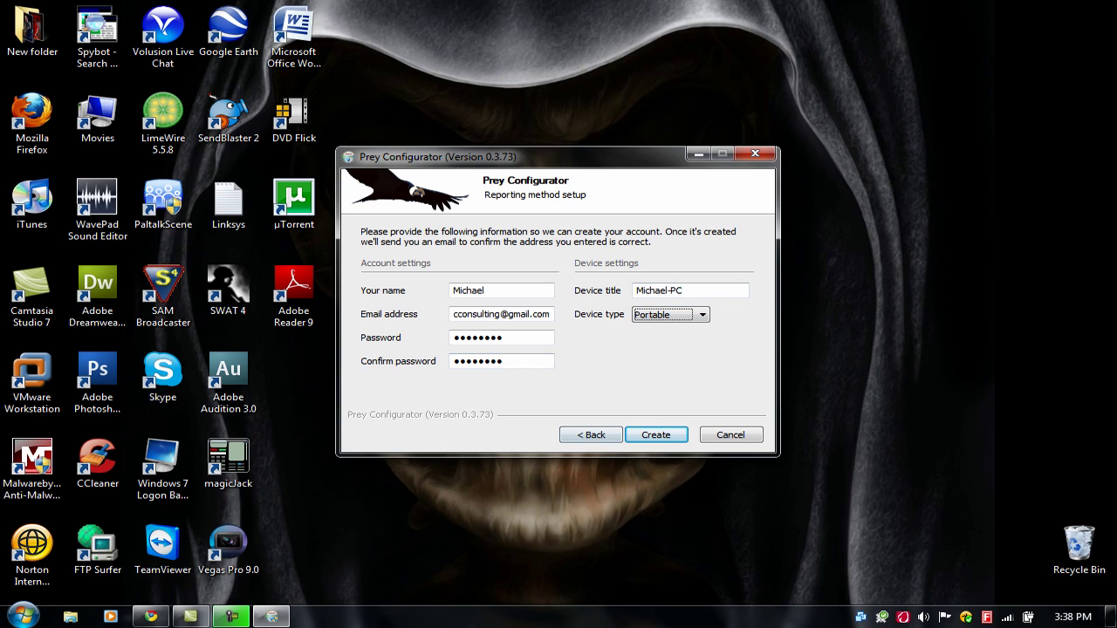
pyautogui.press('Return')
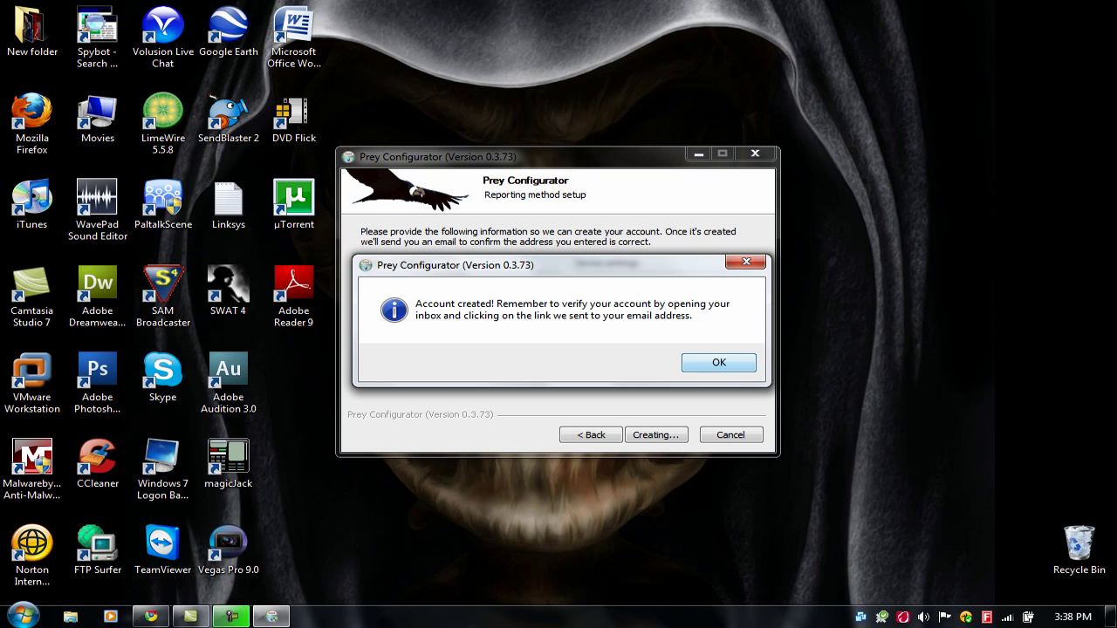
# Acknowledge the Account created and Configuration updated notices to close the configurator
pyautogui.press('Return')
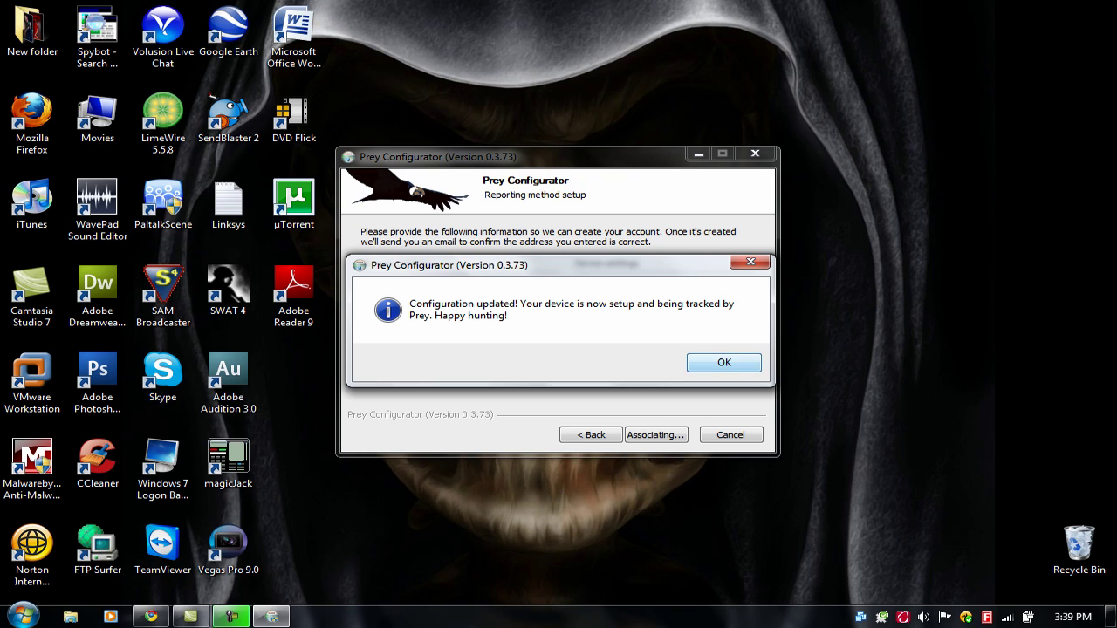
pyautogui.press('Return')
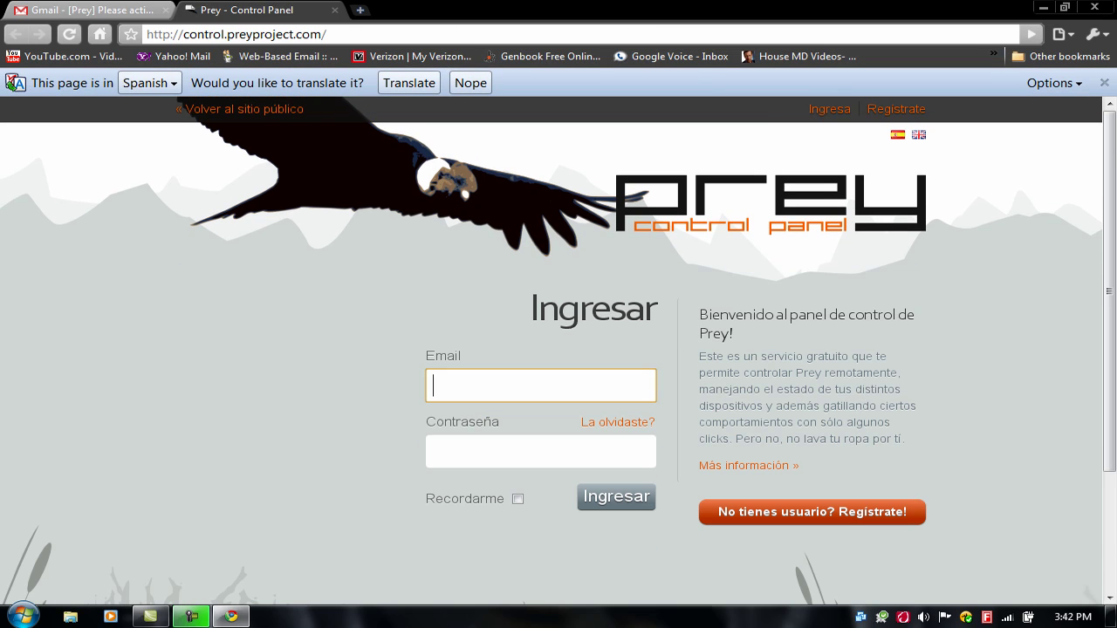
# Sign in to the Prey Control Panel with the account e-mail and password
pyautogui.press('Down')
pyautogui.press('Escape')
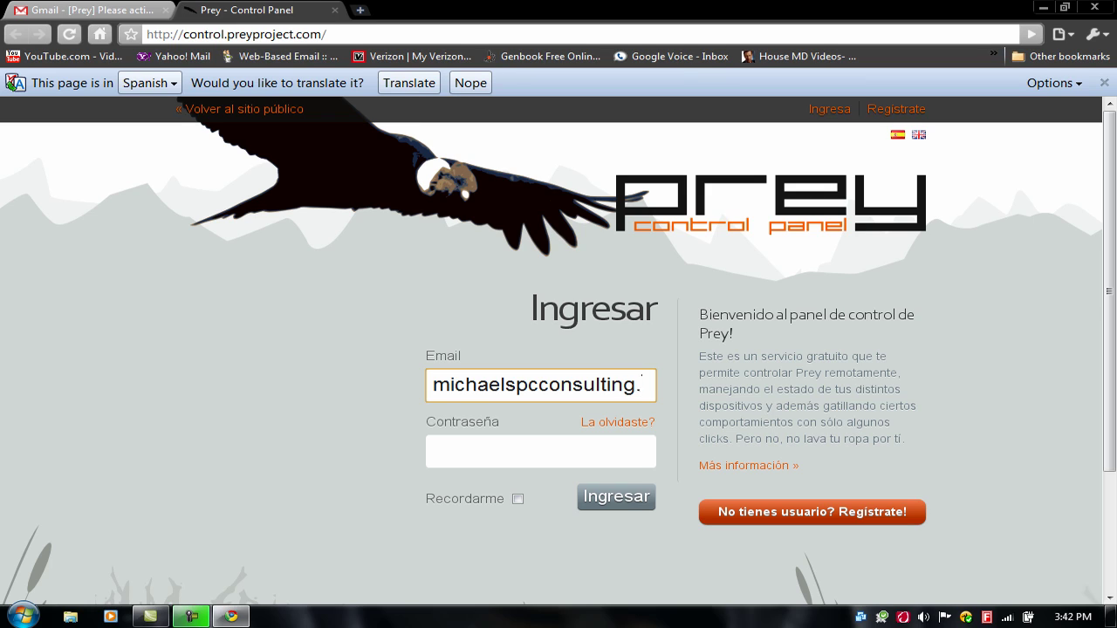
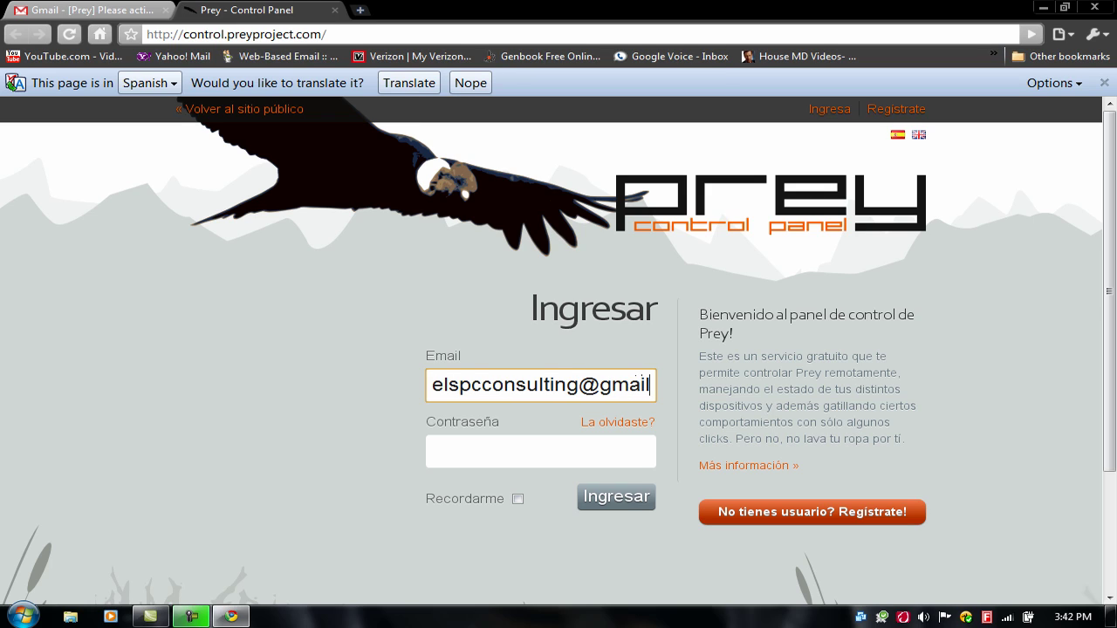
pyautogui.click(541, 451)
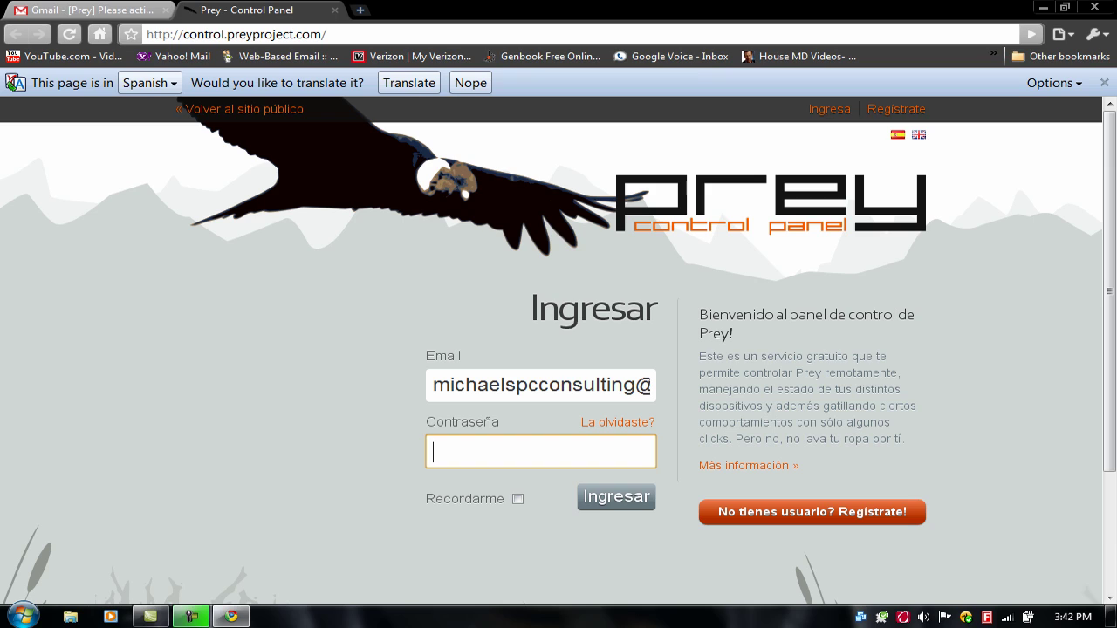
pyautogui.write('********')
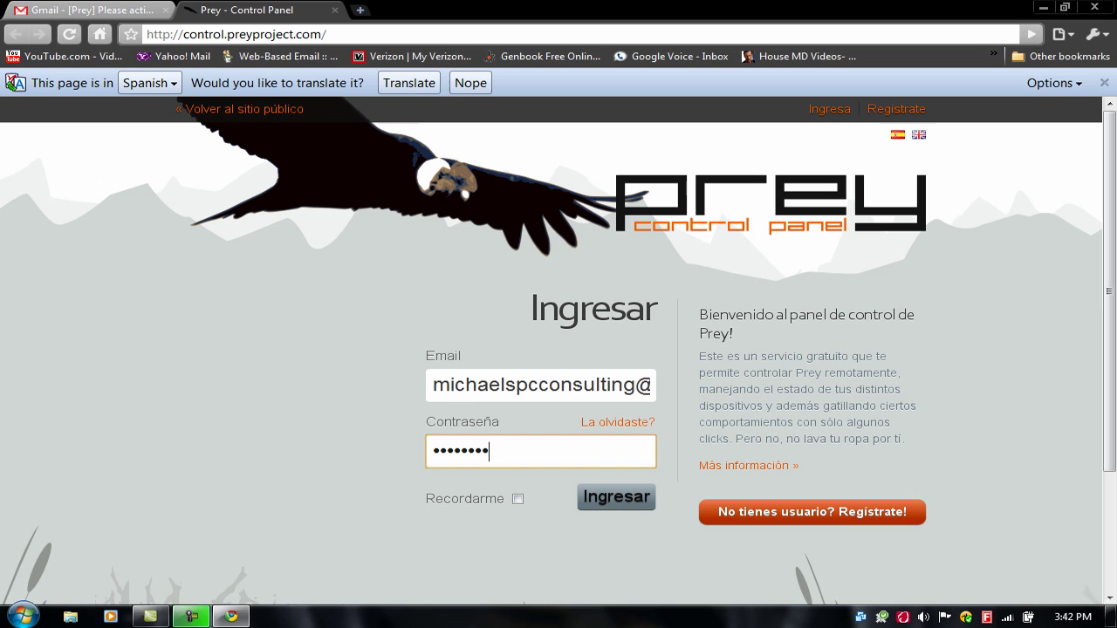
pyautogui.press('Return')
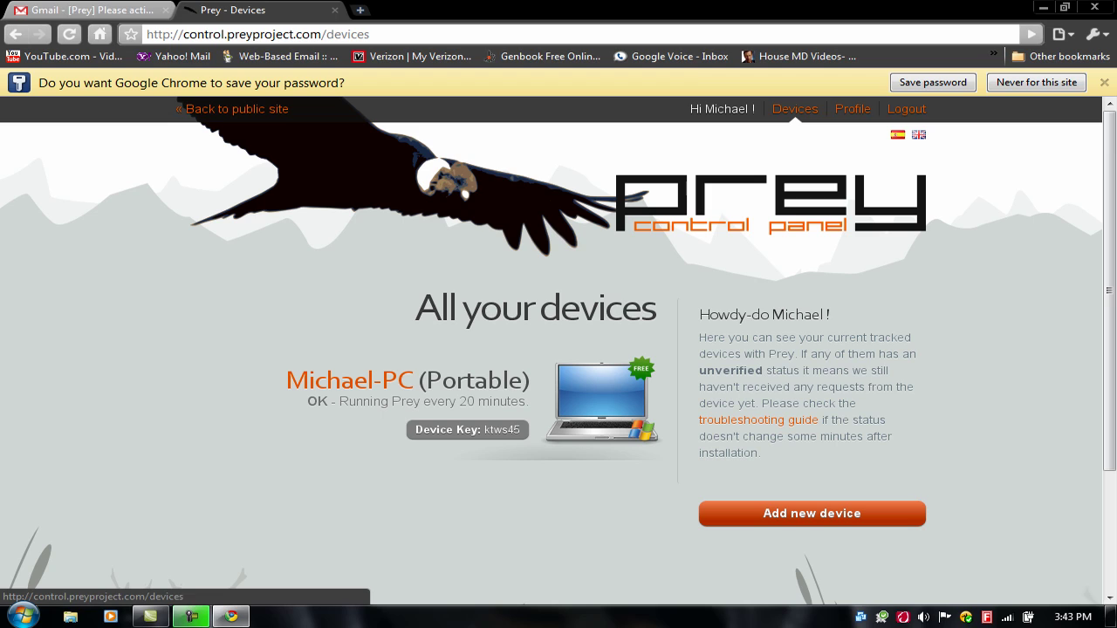
# Open Michael-PC's device settings page, with Missing left at NO
pyautogui.click(795, 108)
pyautogui.click(349, 381)
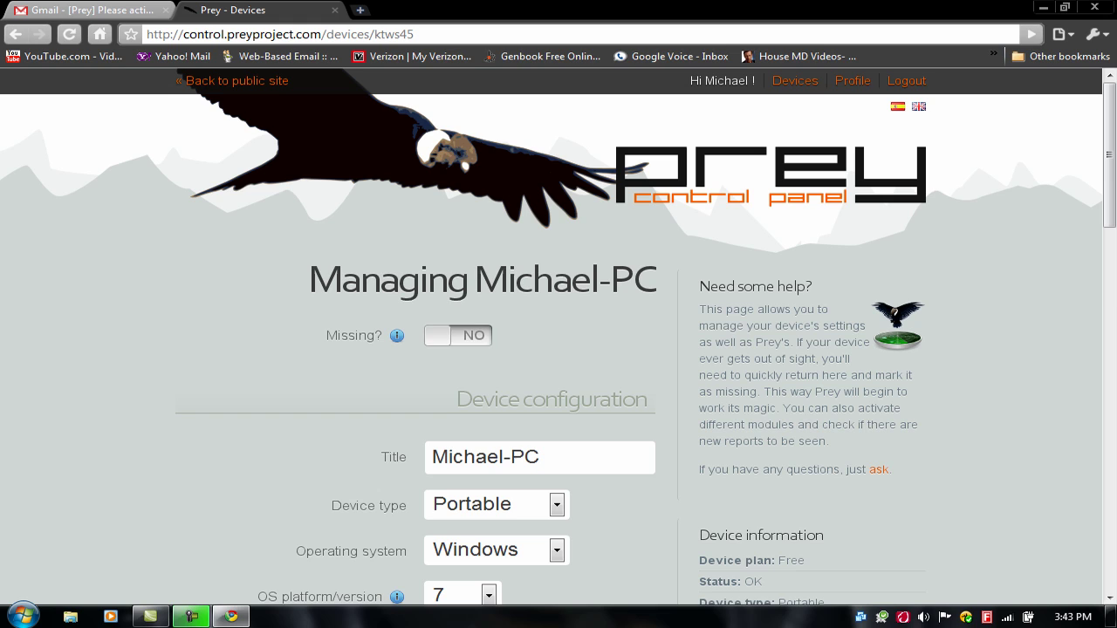
pyautogui.click(458, 335)
pyautogui.scroll(-4, 559, 349)
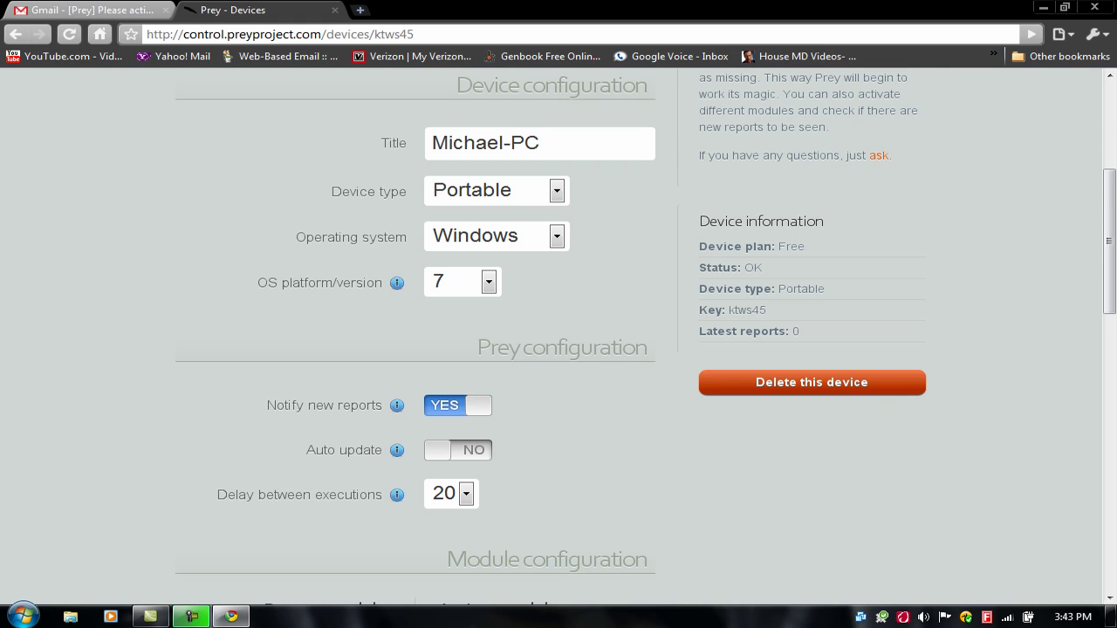
pyautogui.scroll(4, 559, 349)
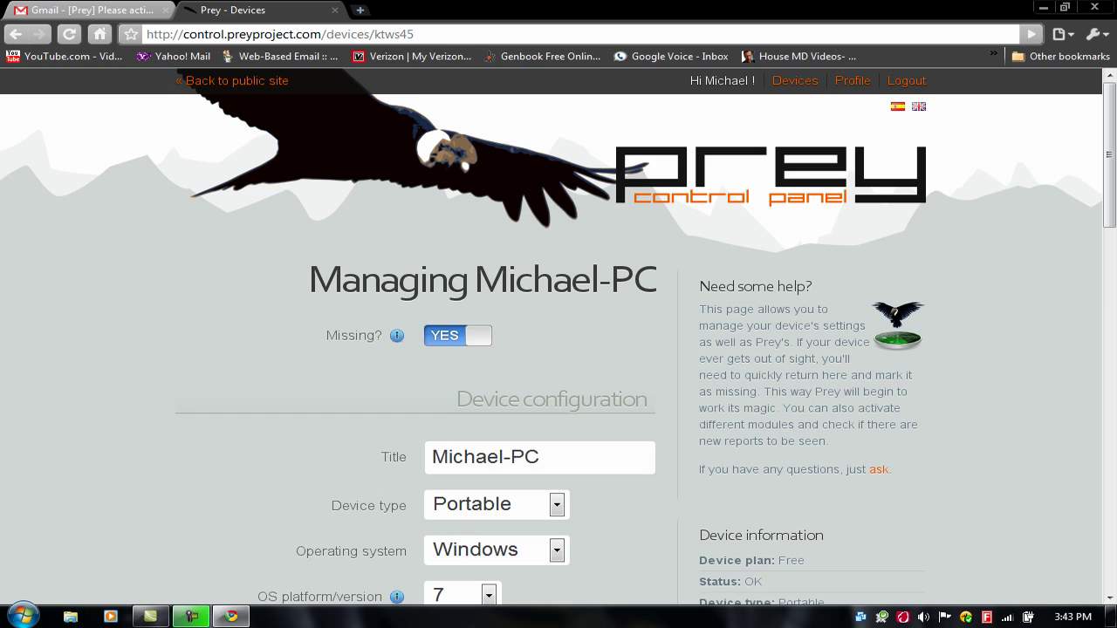
pyautogui.scroll(-2, 558, 349)
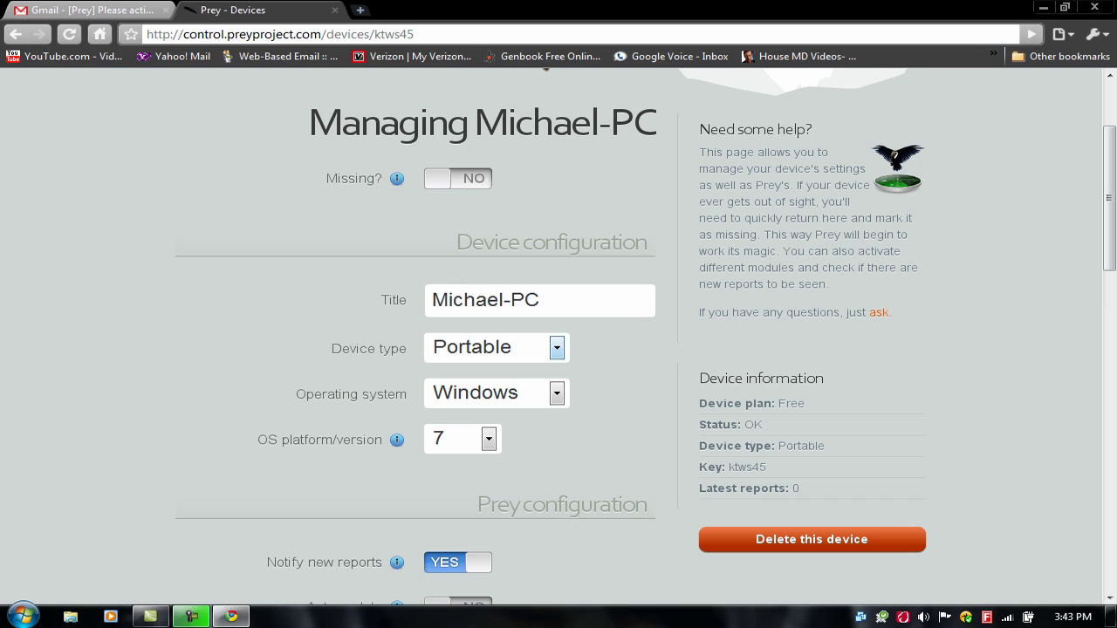
pyautogui.scroll(-3, 628, 365)
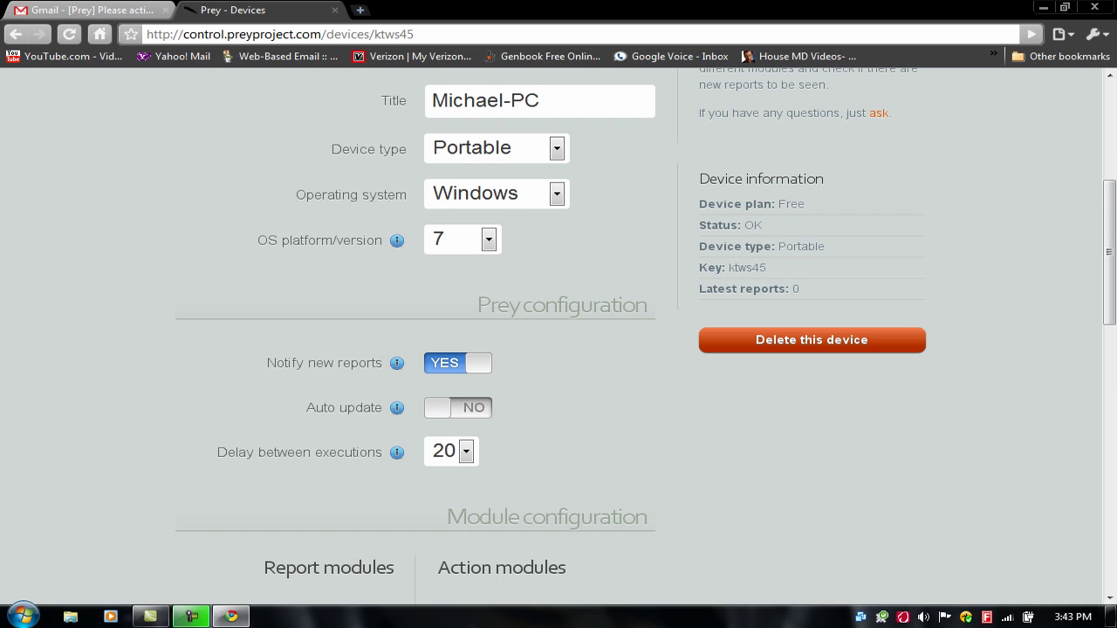
# Switch Auto update to YES and save the device settings with Update
pyautogui.click(458, 407)
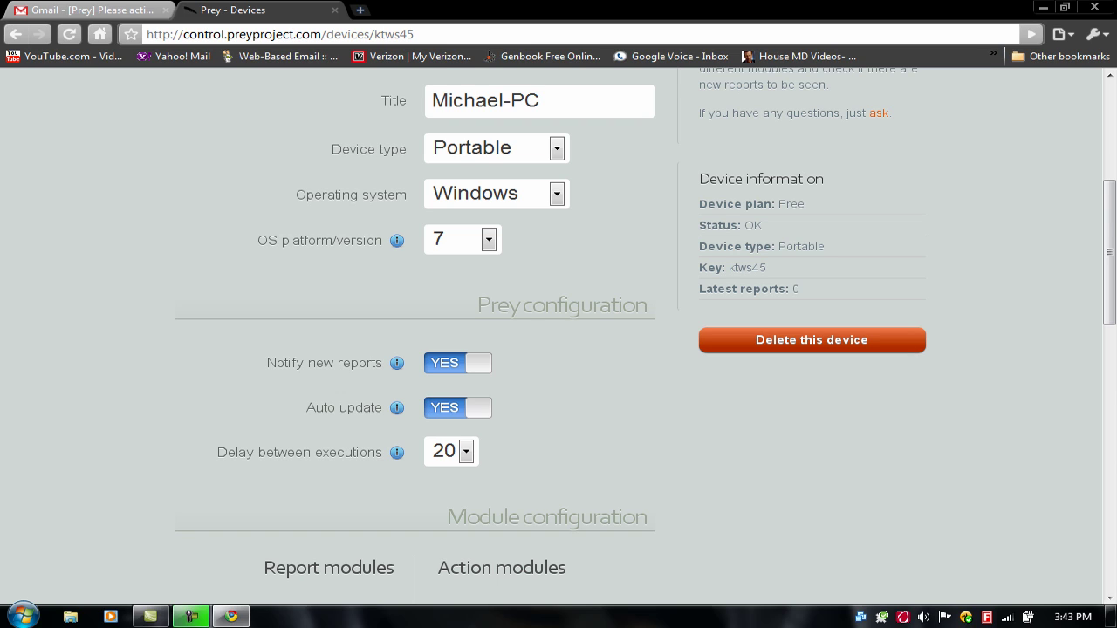
pyautogui.scroll(-3, 559, 349)
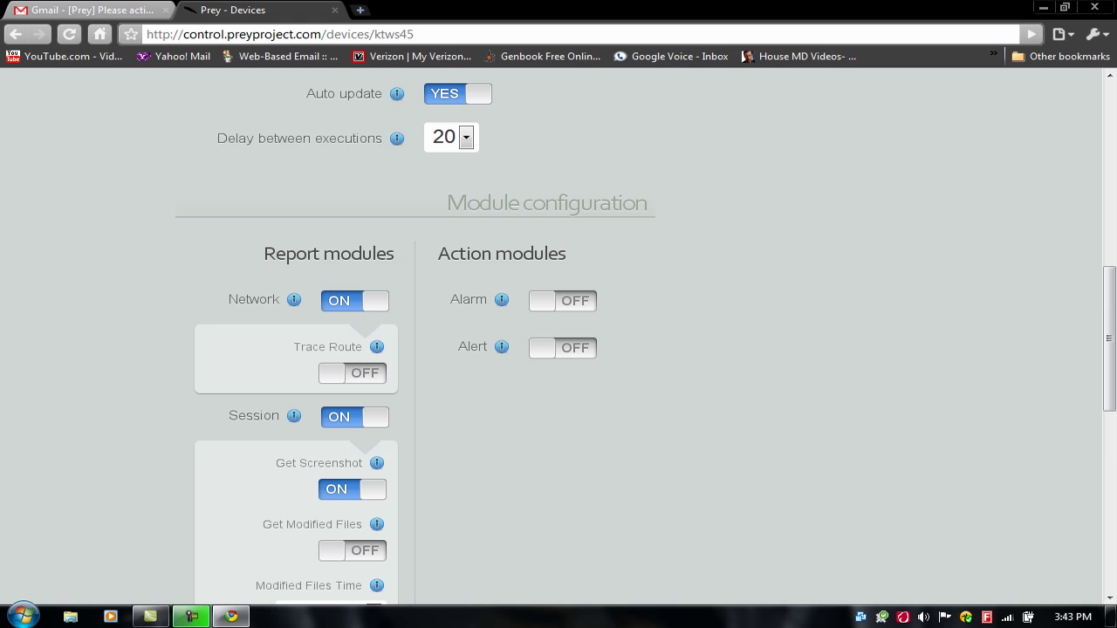
pyautogui.scroll(-2, 558, 349)
pyautogui.scroll(-3, 558, 349)
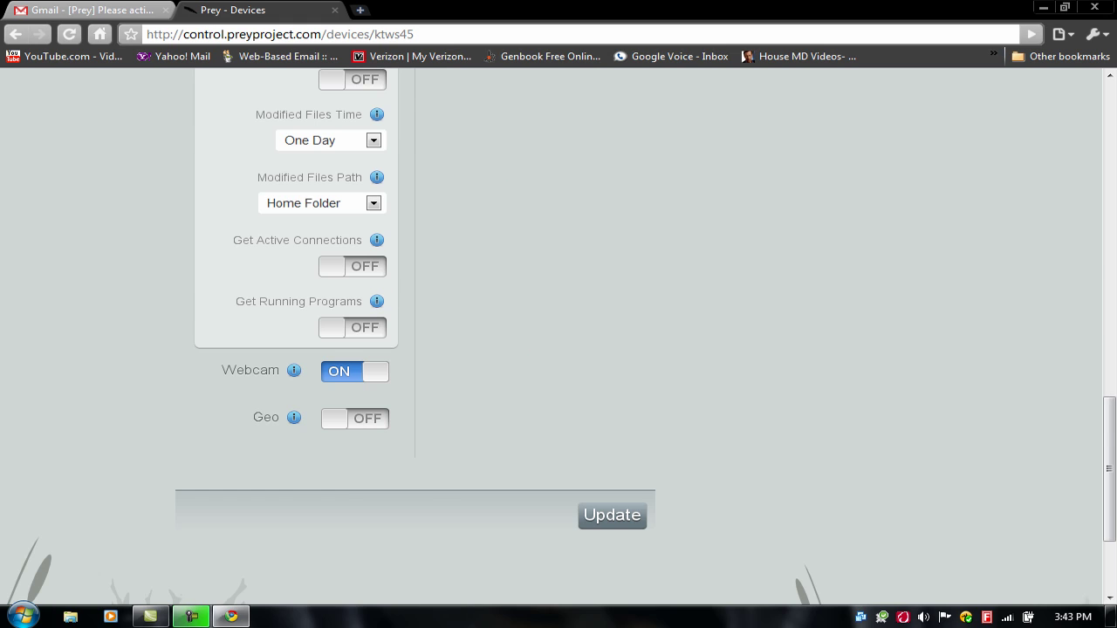
pyautogui.scroll(-2, 558, 349)
pyautogui.scroll(2, 611, 358)
pyautogui.click(612, 515)
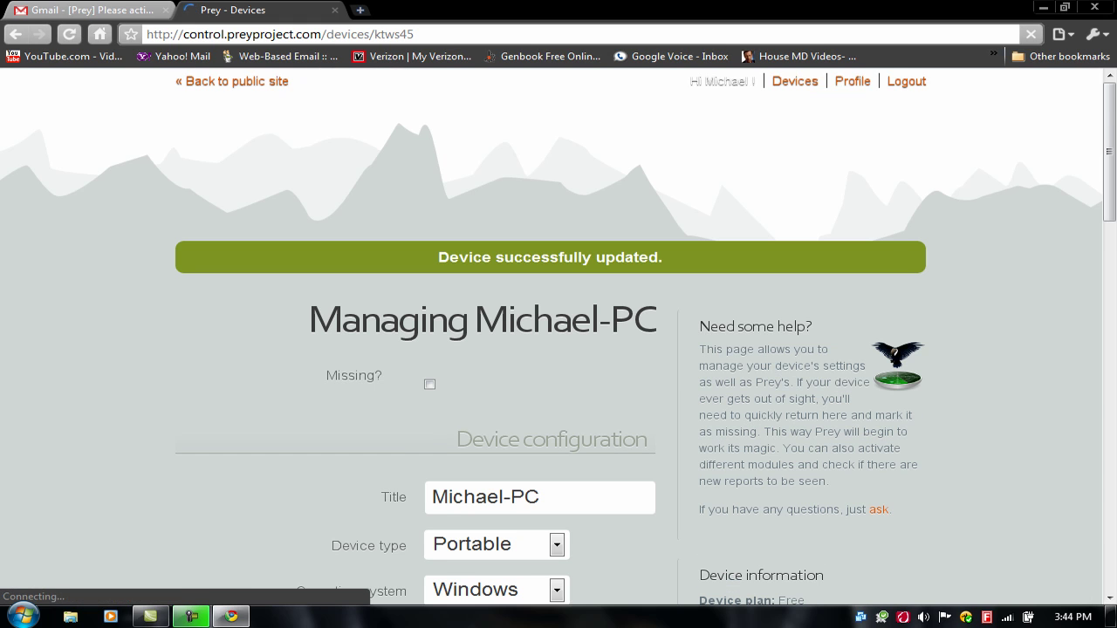
# Review the saved Michael-PC settings and dismiss the Windows colour-scheme prompt
pyautogui.scroll(-5, 558, 349)
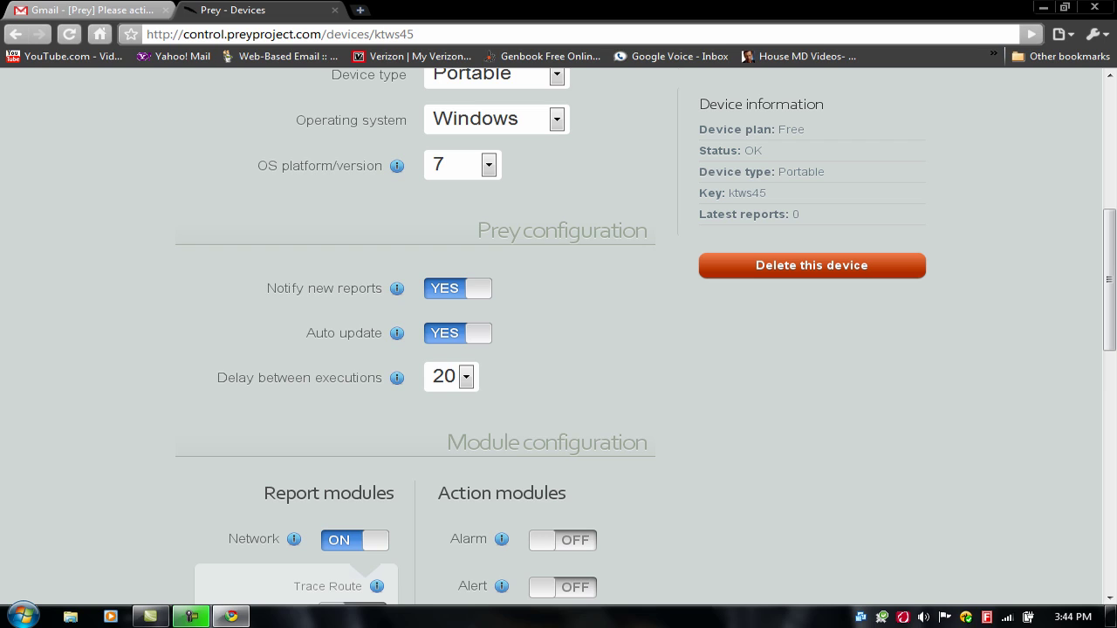
pyautogui.scroll(-1, 558, 349)
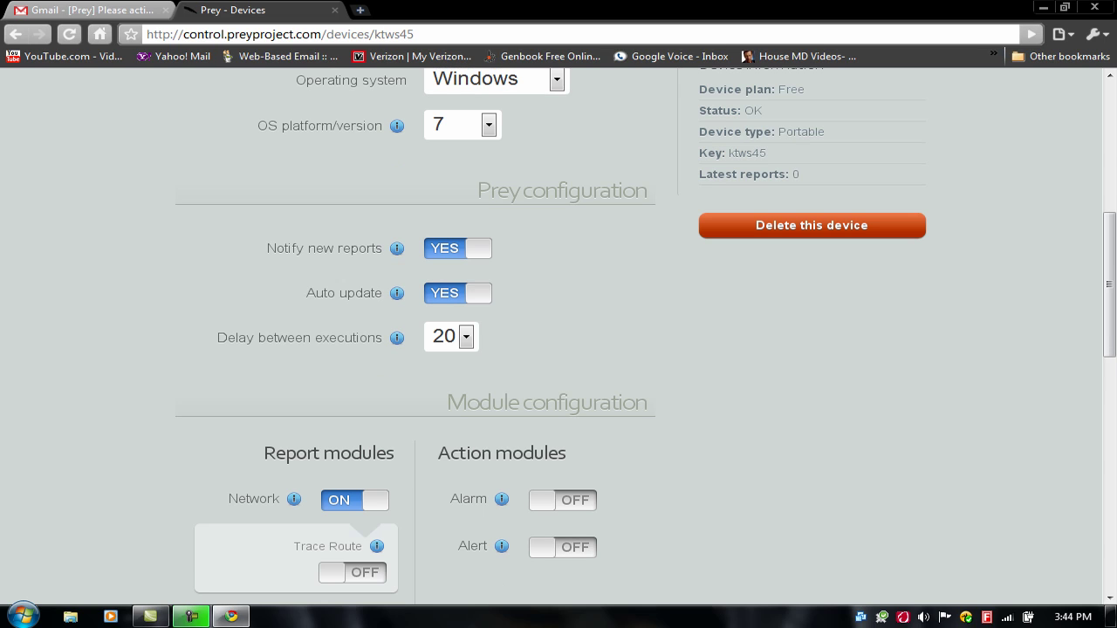
pyautogui.scroll(-4, 559, 349)
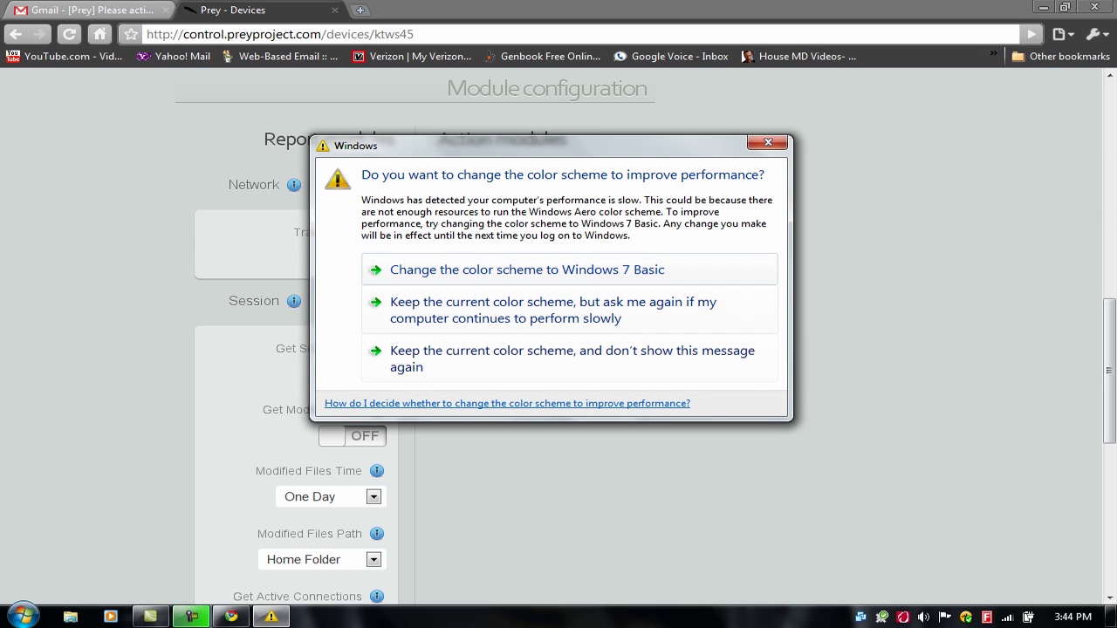
pyautogui.press('Escape')
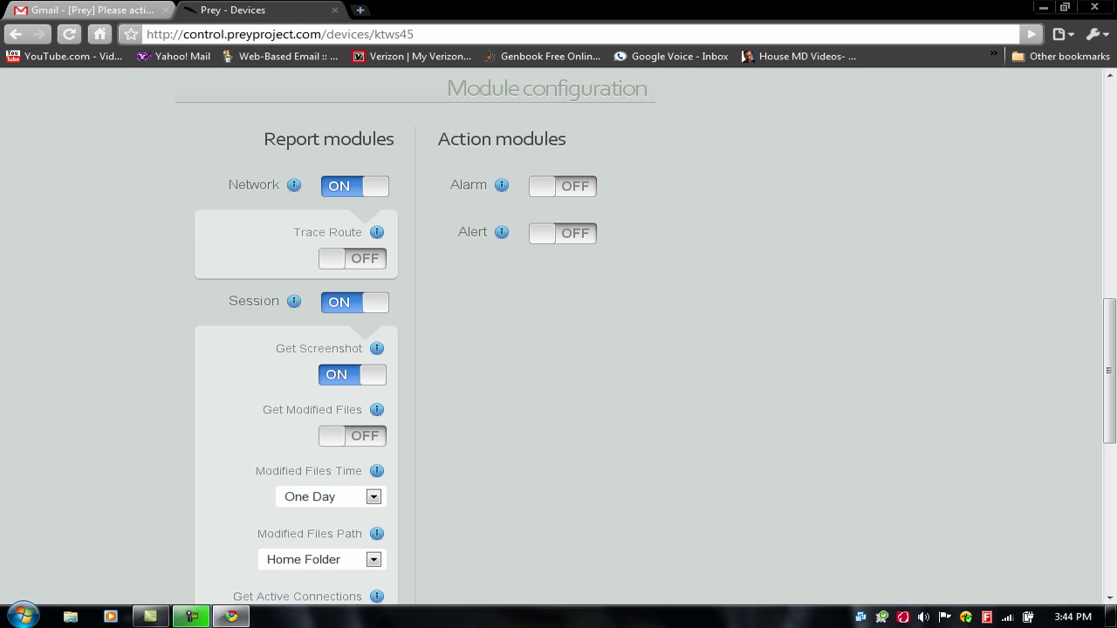
pyautogui.scroll(-3, 558, 336)
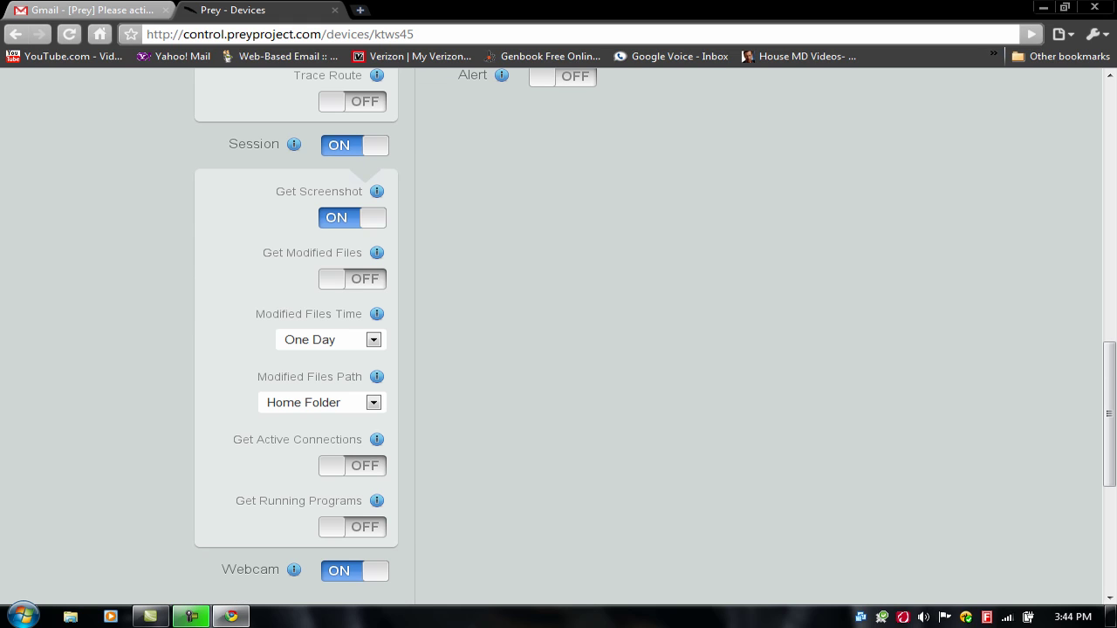
pyautogui.scroll(-5, 431, 311)
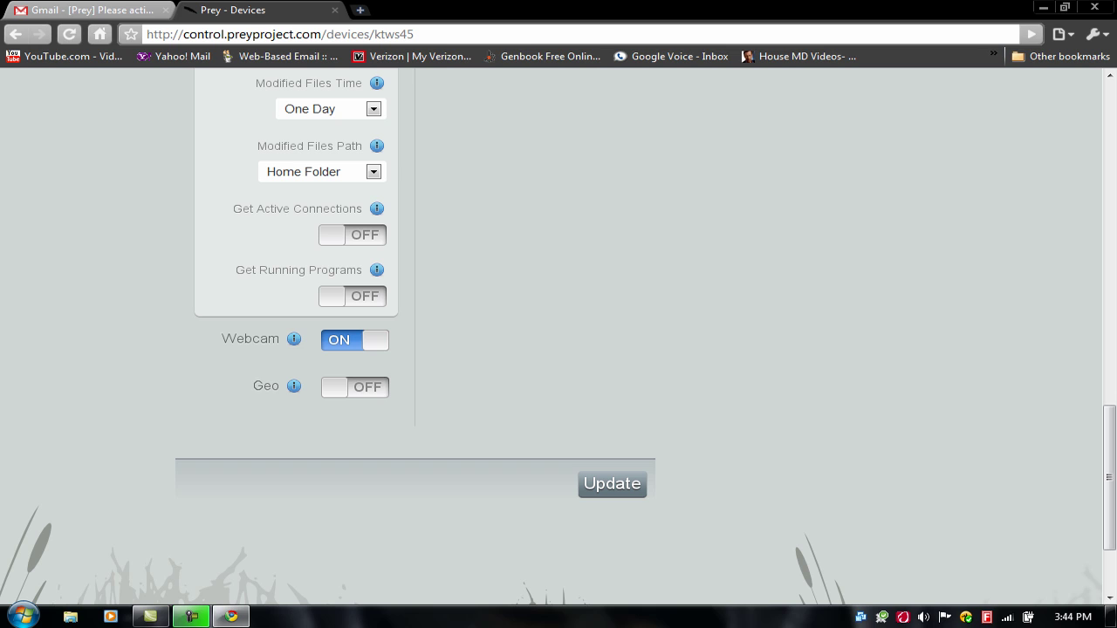
pyautogui.scroll(15, 559, 336)
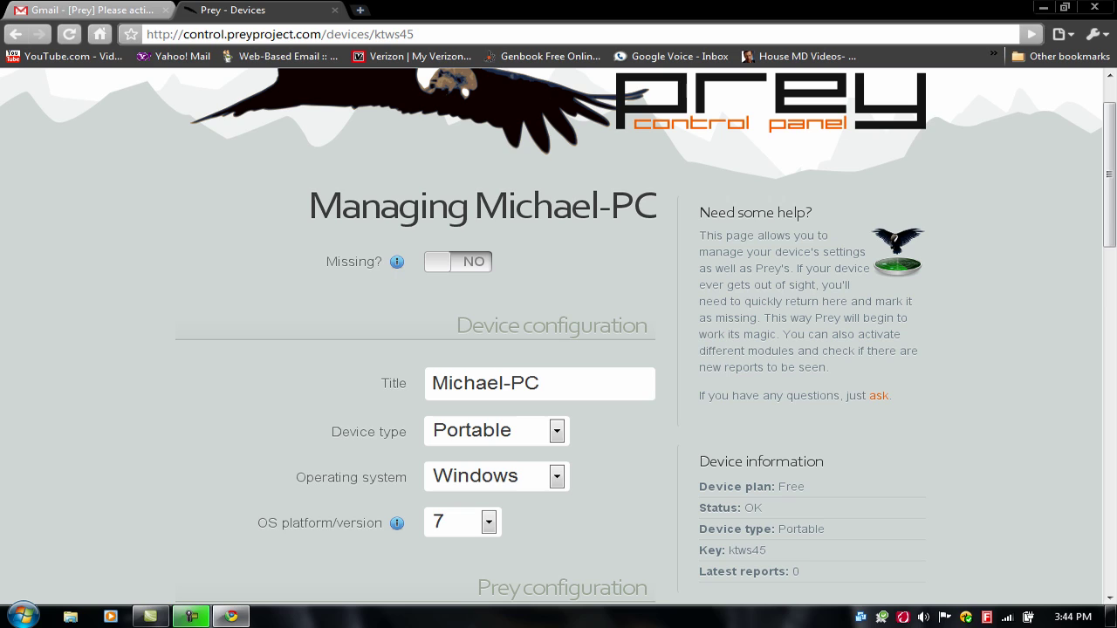
pyautogui.click(540, 384)
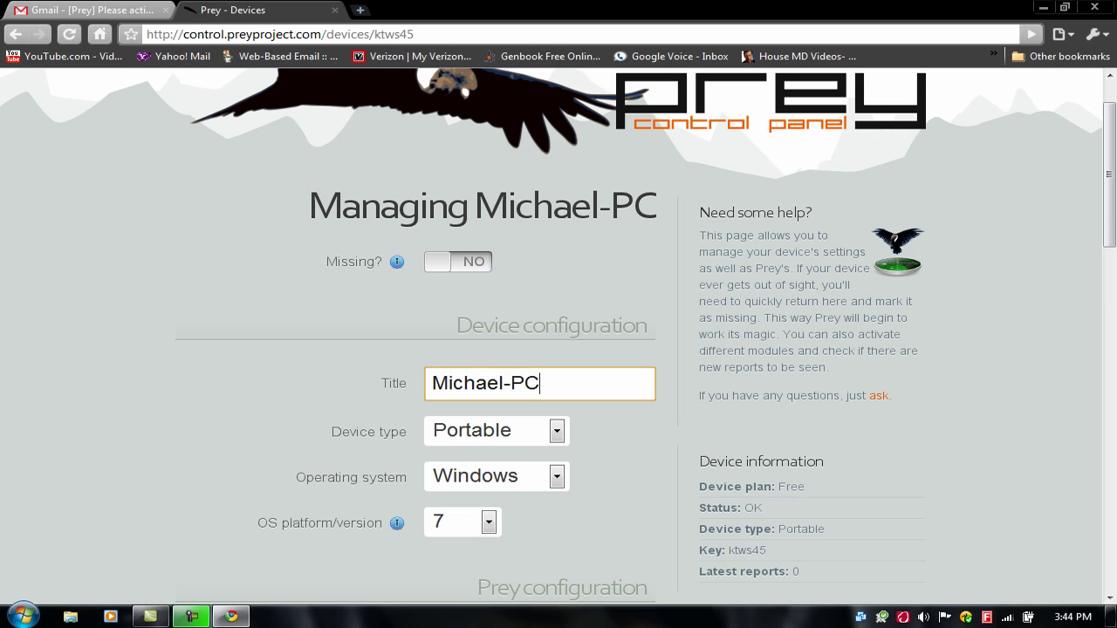